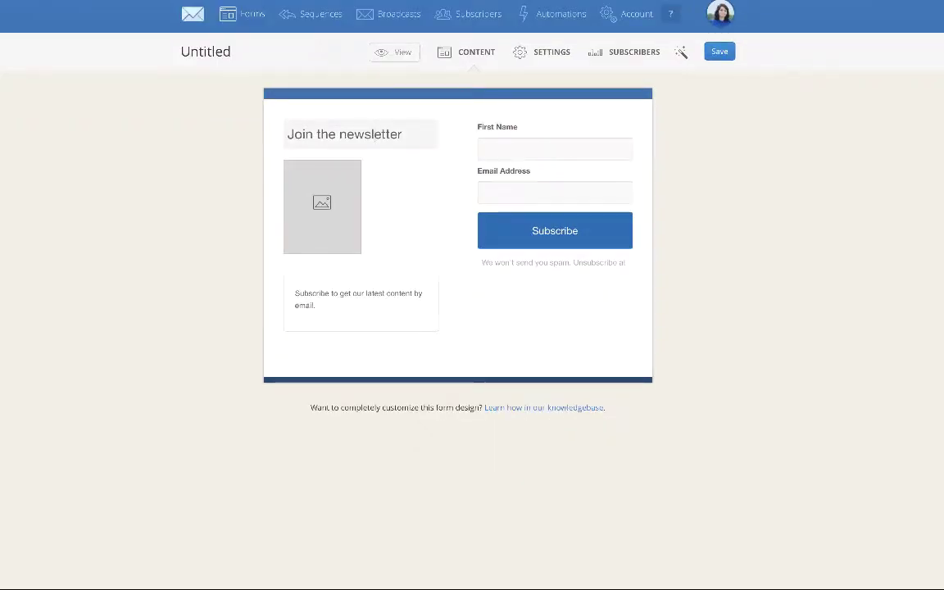
Change the form's Subscribe button text to "YES, SEND IT TO ME!"
{"action": "left_click_drag", "start_coordinate": [294, 134], "coordinate": [401, 133]}
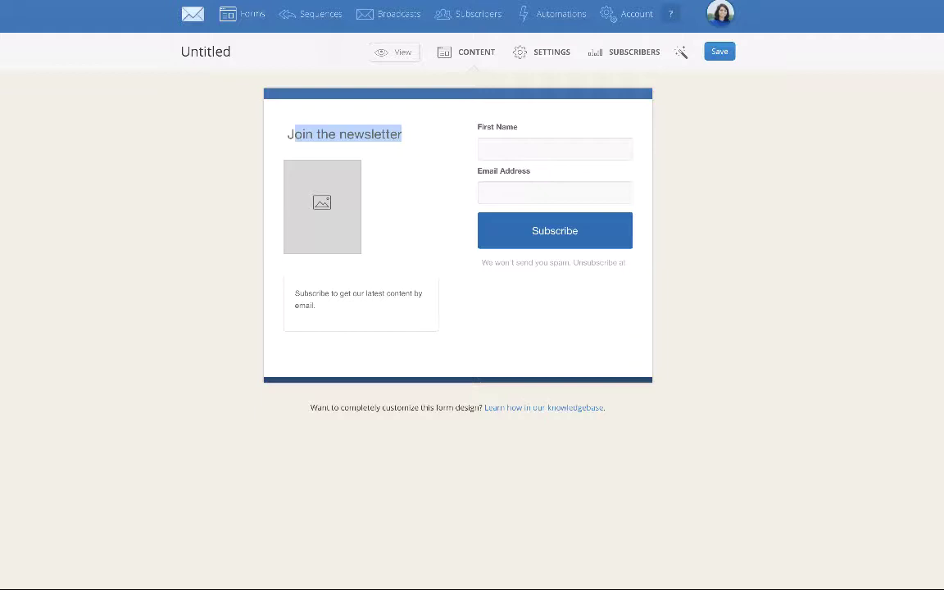
{"action": "left_click", "coordinate": [538, 231]}
{"action": "double_click", "coordinate": [554, 230]}
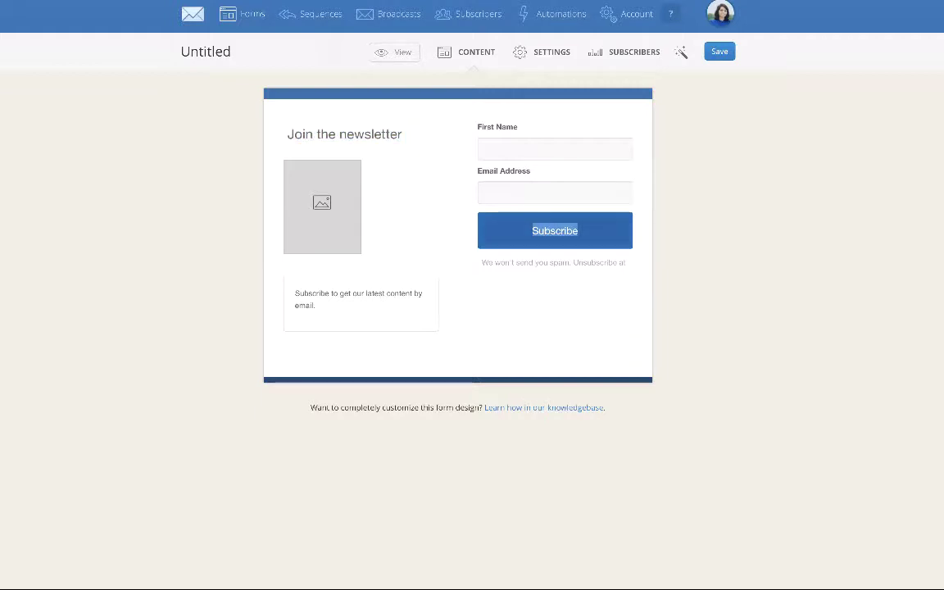
{"action": "type", "text": "YE"}
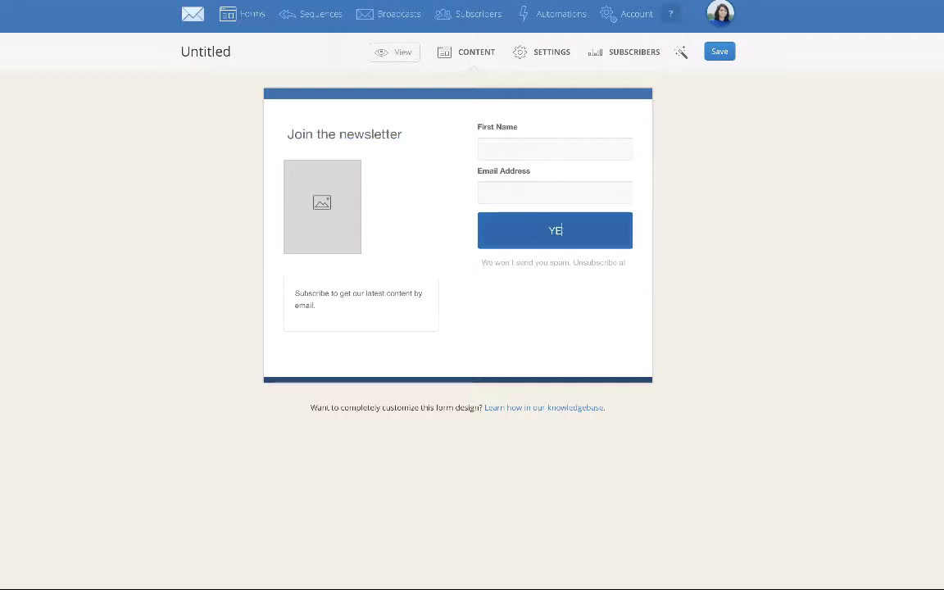
{"action": "type", "text": "S, SEND IT TO ME!"}
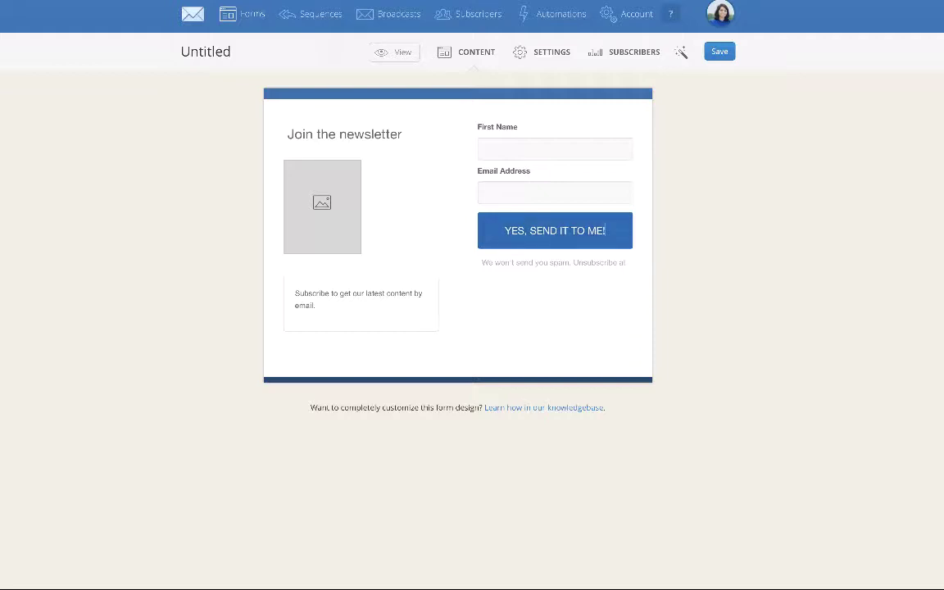
Clear the description text below the image placeholder and apply the normal text format
{"action": "left_click_drag", "start_coordinate": [314, 305], "coordinate": [295, 292]}
{"action": "key", "text": "BackSpace"}
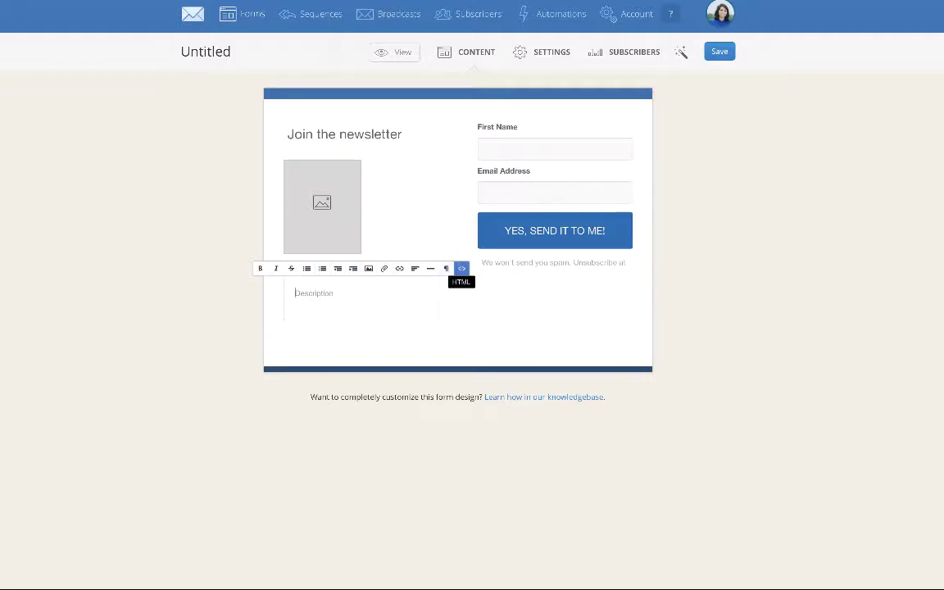
{"action": "left_click", "coordinate": [445, 268]}
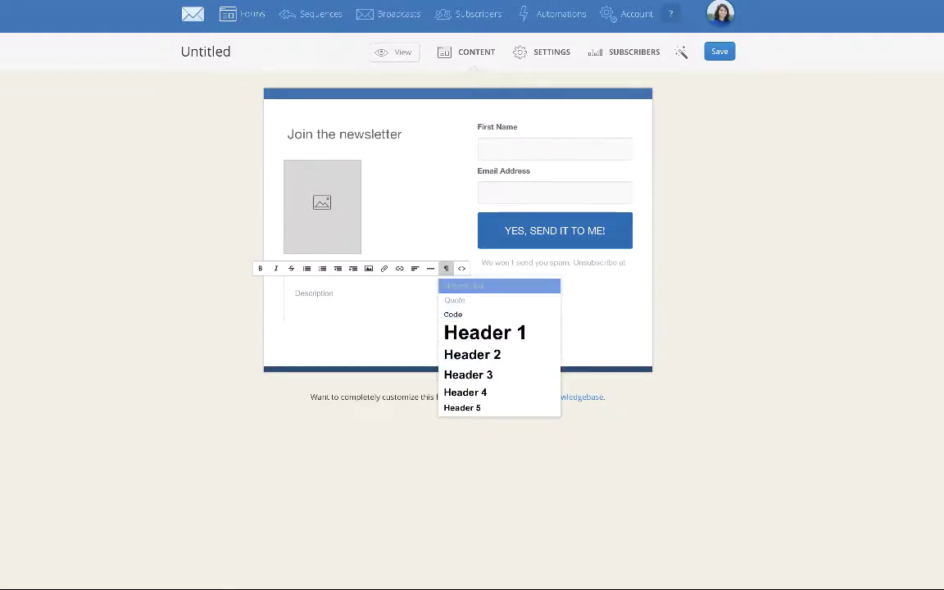
{"action": "left_click", "coordinate": [464, 286]}
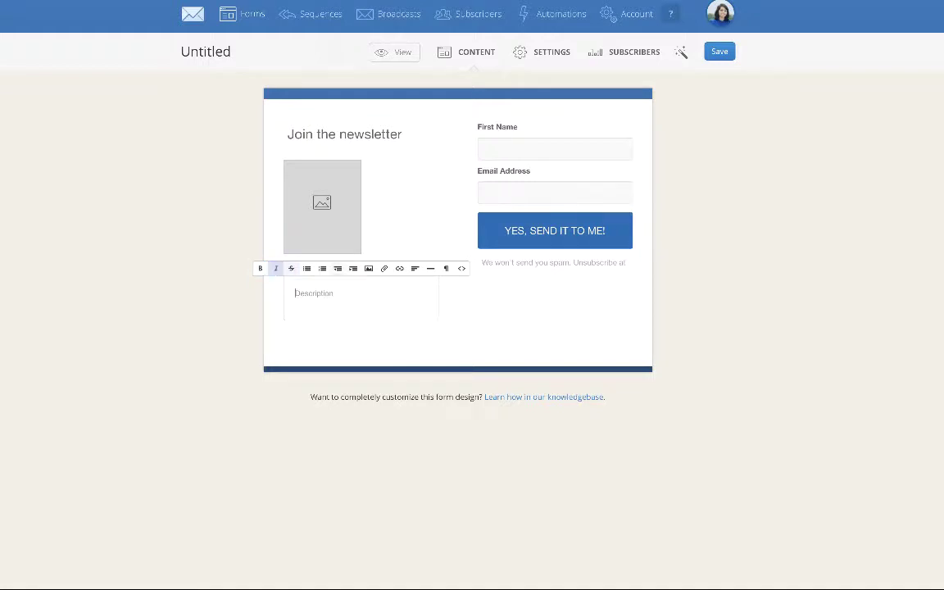
{"action": "left_click", "coordinate": [369, 268]}
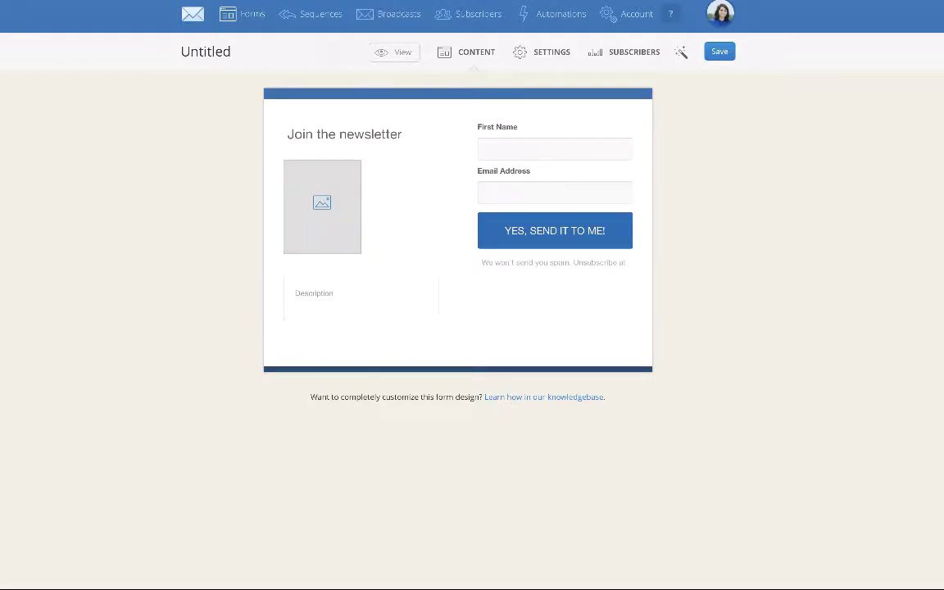
Fill the form's image placeholder with the first "MAKE MONEY BLOGGI...SERVICE" cover image from the Desktop folder
{"action": "left_click", "coordinate": [322, 203]}
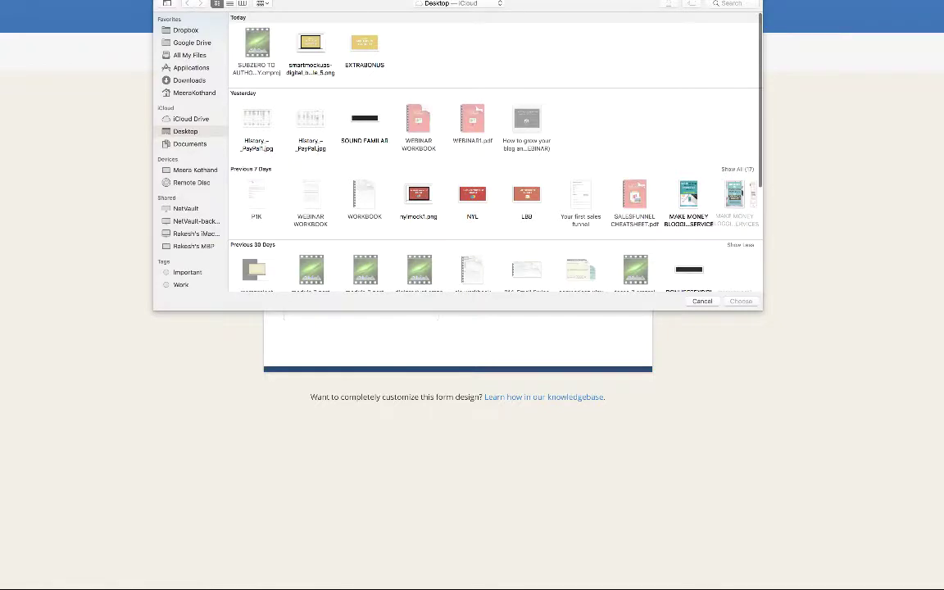
{"action": "scroll", "coordinate": [447, 151], "scroll_direction": "down", "scroll_amount": 5}
{"action": "scroll", "coordinate": [447, 152], "scroll_direction": "down", "scroll_amount": 2}
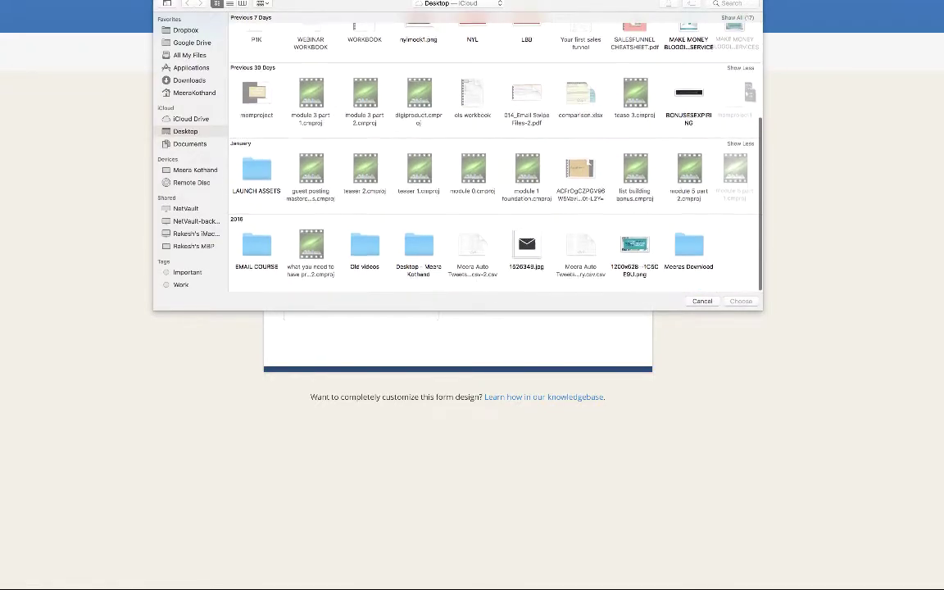
{"action": "scroll", "coordinate": [447, 152], "scroll_direction": "up", "scroll_amount": 5}
{"action": "scroll", "coordinate": [492, 107], "scroll_direction": "right", "scroll_amount": 6}
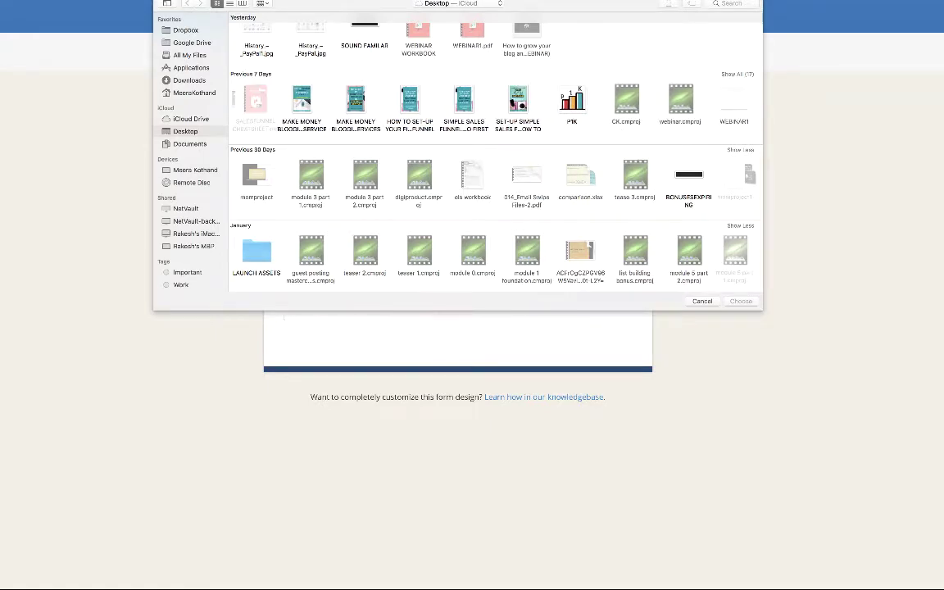
{"action": "scroll", "coordinate": [491, 107], "scroll_direction": "left", "scroll_amount": 4}
{"action": "scroll", "coordinate": [492, 152], "scroll_direction": "up", "scroll_amount": 4}
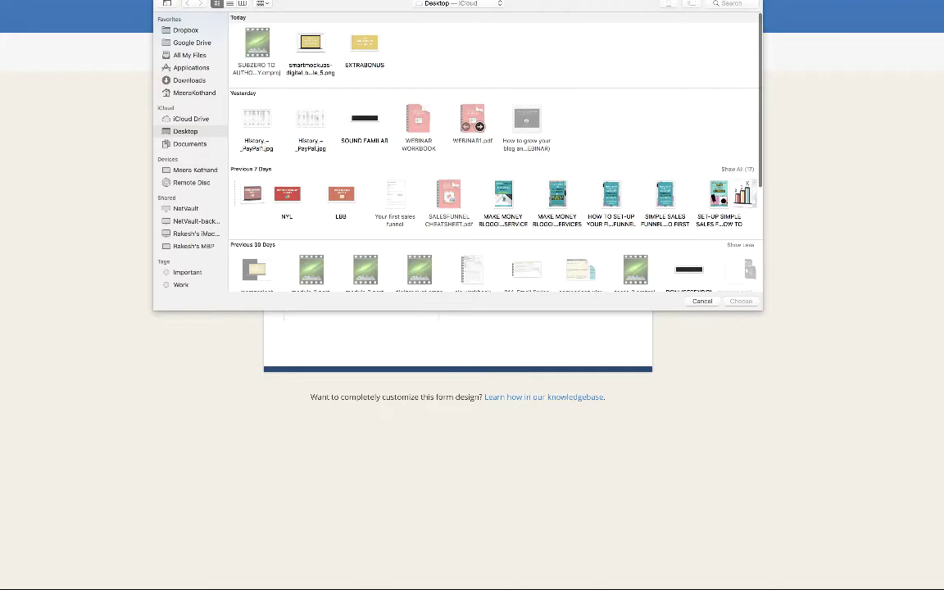
{"action": "scroll", "coordinate": [492, 155], "scroll_direction": "down", "scroll_amount": 1}
{"action": "scroll", "coordinate": [457, 152], "scroll_direction": "down", "scroll_amount": 3}
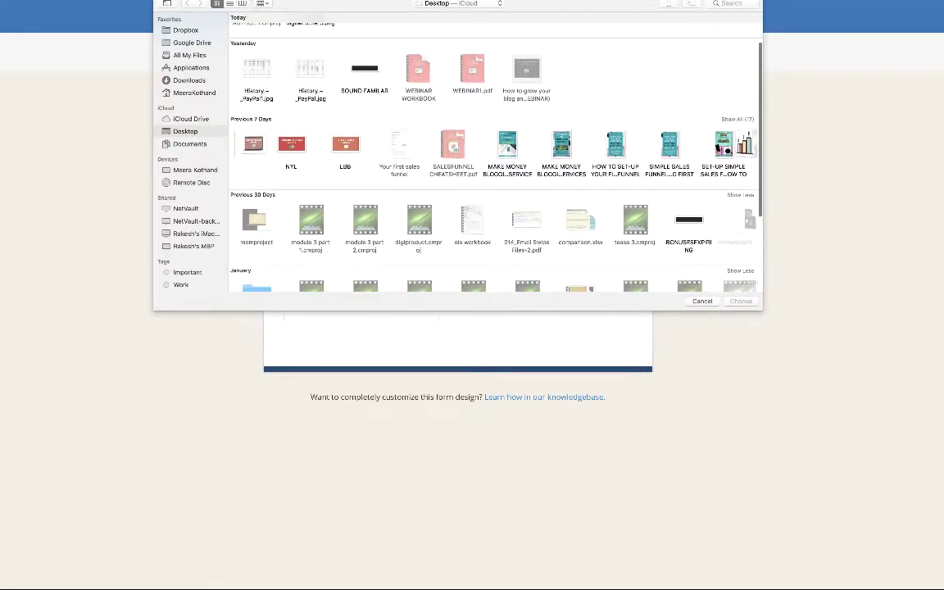
{"action": "left_click", "coordinate": [507, 148]}
{"action": "key", "text": "Return"}
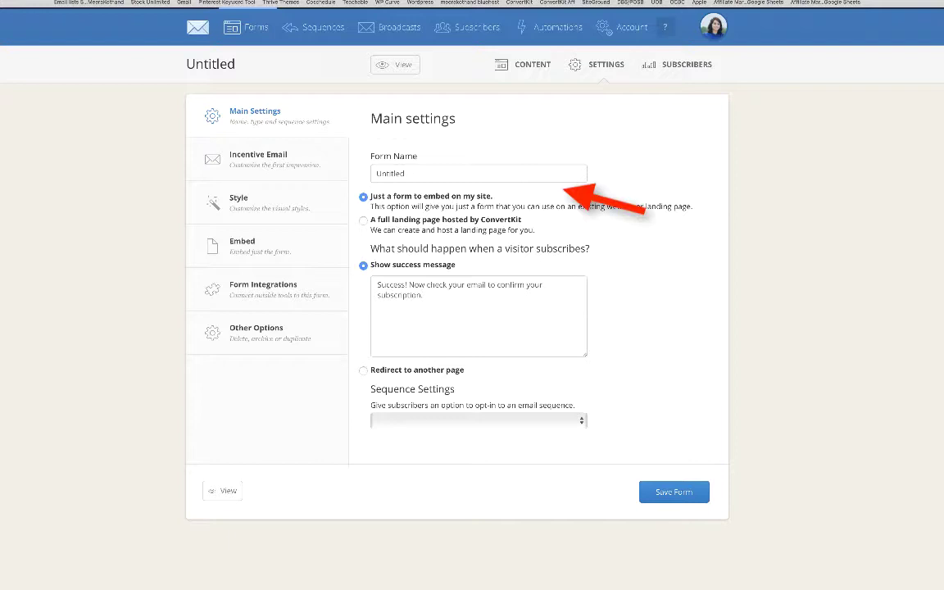
Rename the form as "Monetization Checklist" in its main settings
{"action": "double_click", "coordinate": [390, 174]}
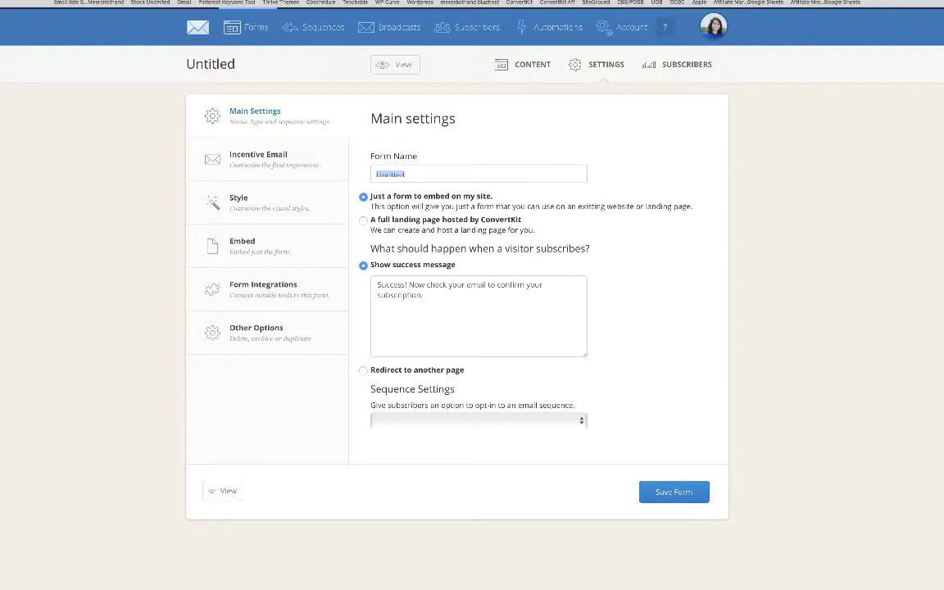
{"action": "key", "text": "BackSpace"}
{"action": "type", "text": "Checklist d"}
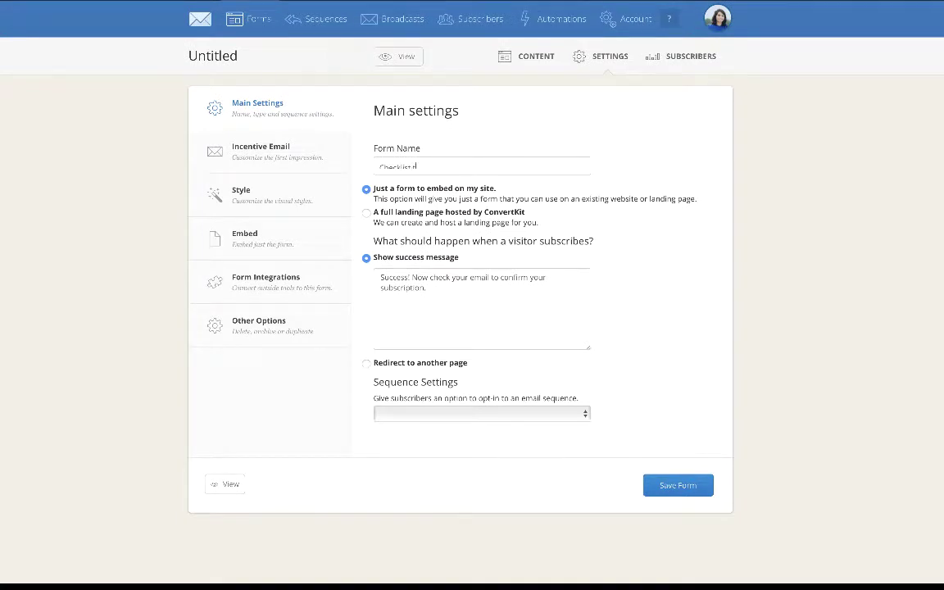
{"action": "type", "text": "f"}
{"action": "key", "text": "BackSpace"}
{"action": "key", "text": "BackSpace"}
{"action": "type", "text": "Monetization"}
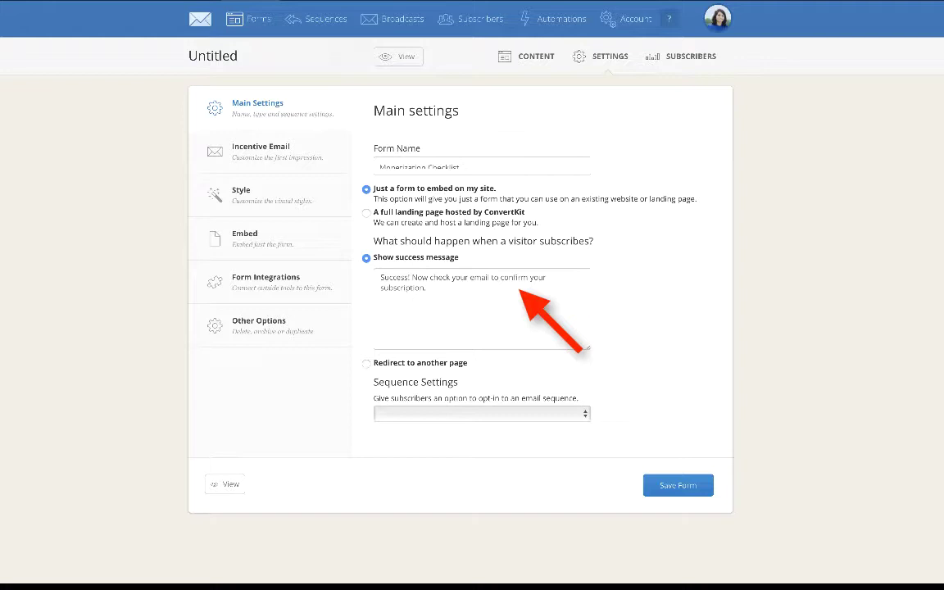
Redirect new subscribers to another page instead of a success message, using the website's /thank-you/ URL
{"action": "left_click", "coordinate": [426, 288]}
{"action": "key", "text": "super+a"}
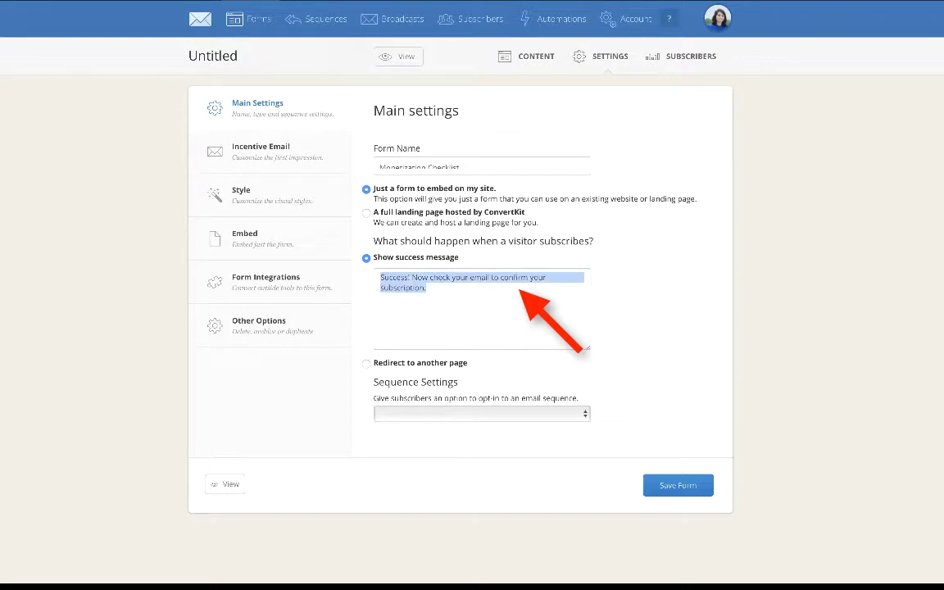
{"action": "left_click", "coordinate": [366, 363]}
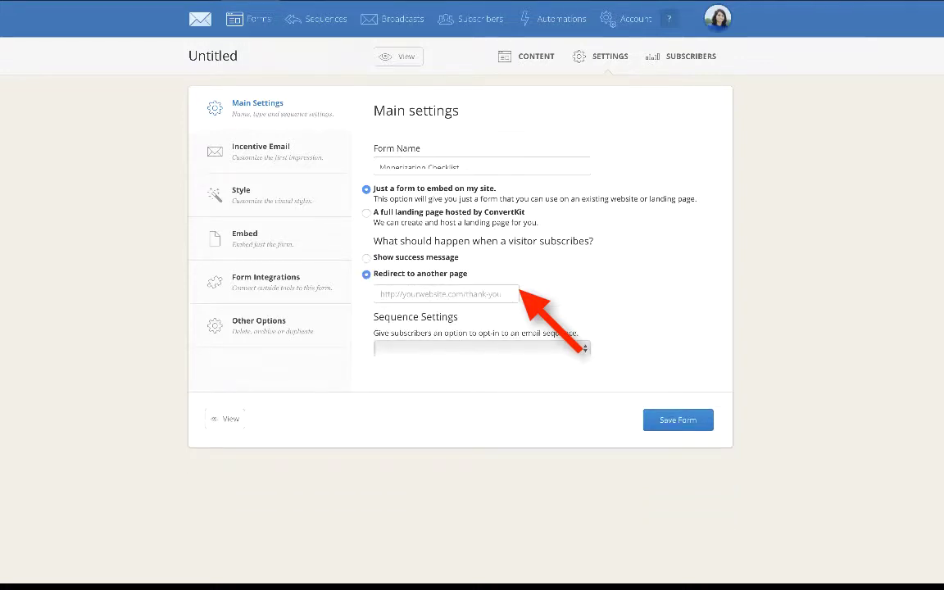
{"action": "left_click", "coordinate": [380, 294]}
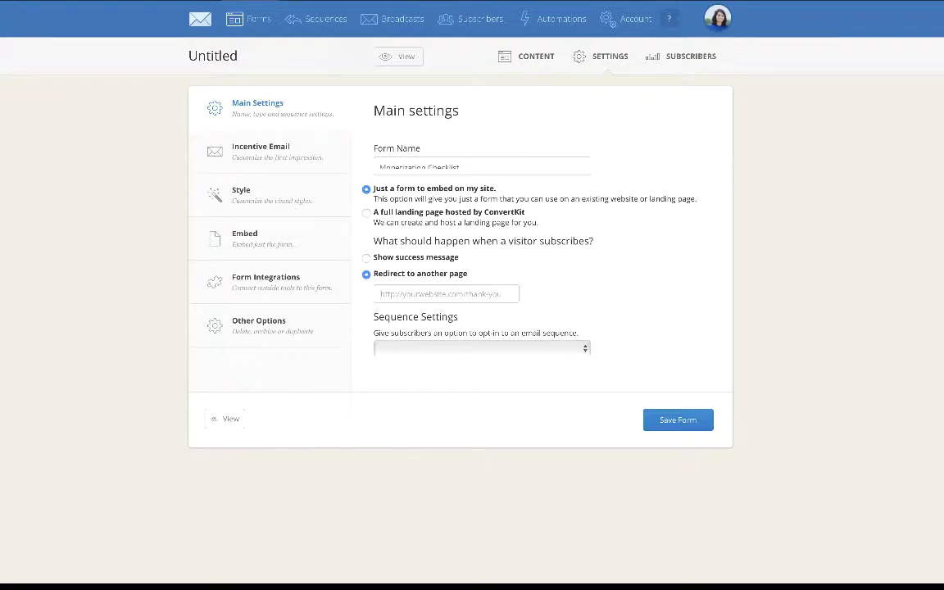
{"action": "type", "text": "htt"}
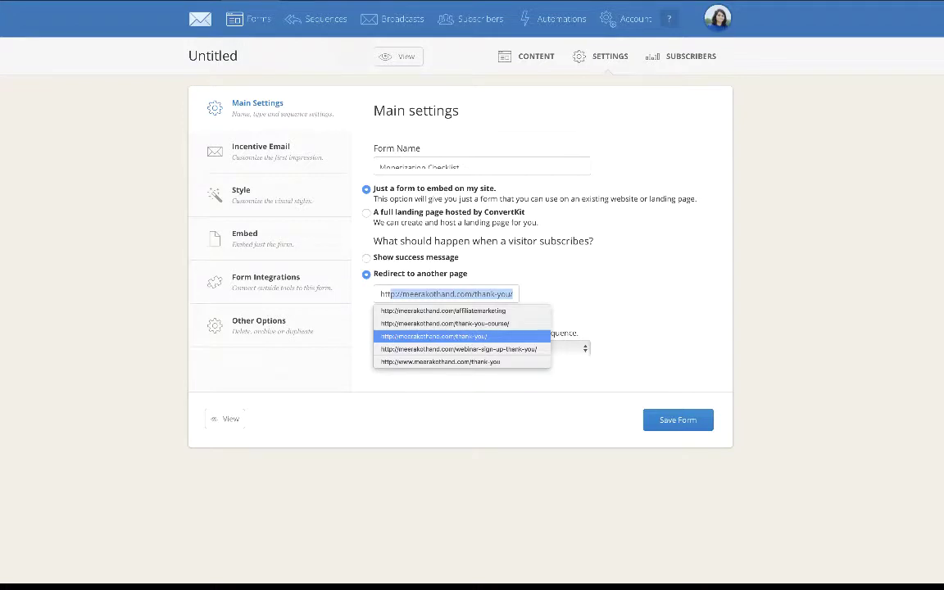
{"action": "key", "text": "Return"}
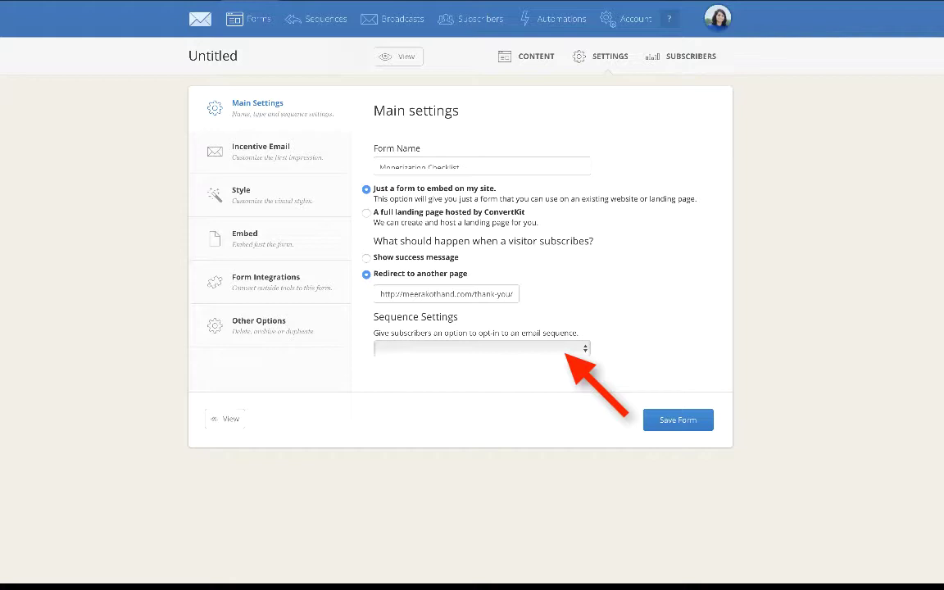
Set the form's opt-in email sequence to "New Welcome on boarding June"
{"action": "left_click", "coordinate": [564, 348]}
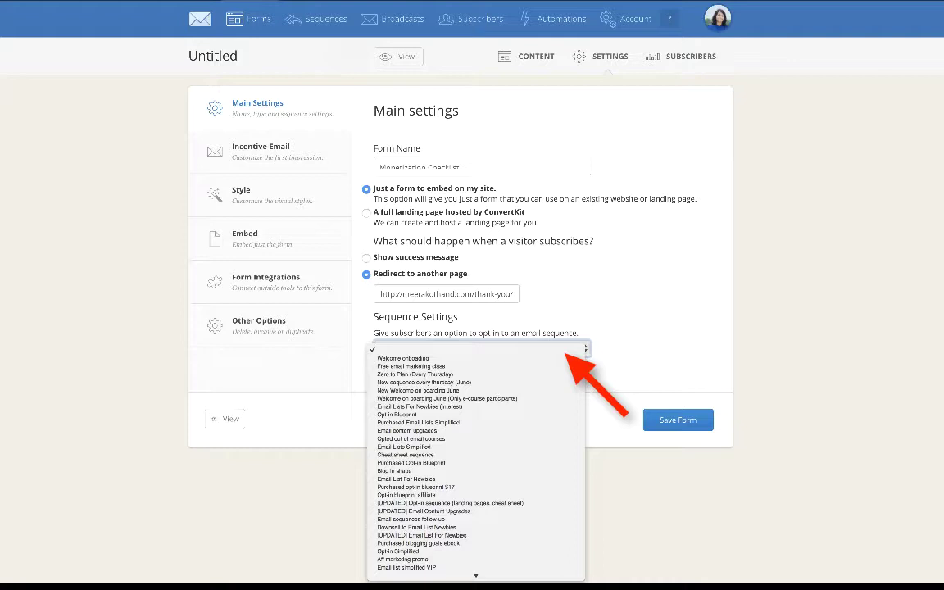
{"action": "key", "text": "Escape"}
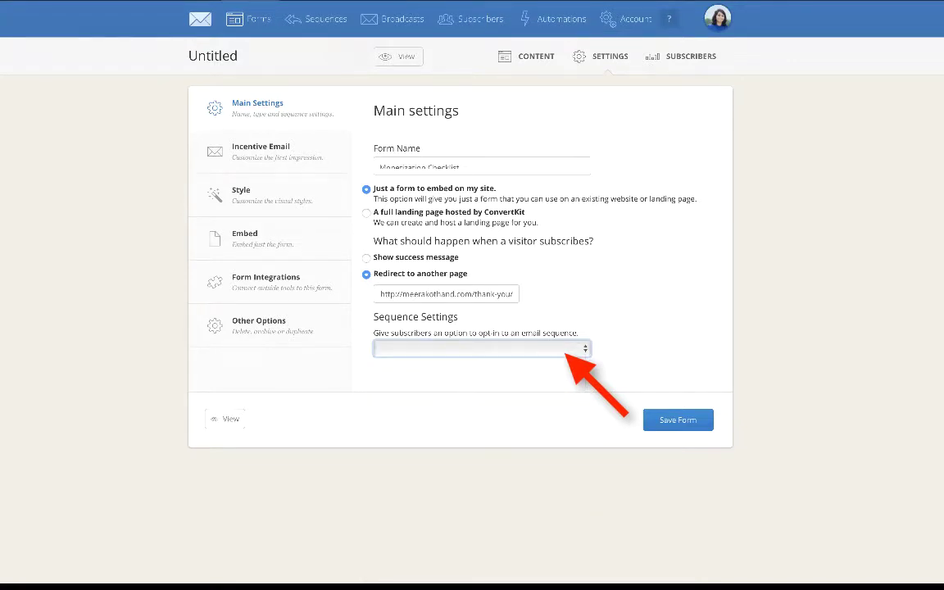
{"action": "left_click", "coordinate": [564, 349]}
{"action": "scroll", "coordinate": [475, 382], "scroll_direction": "down", "scroll_amount": 3}
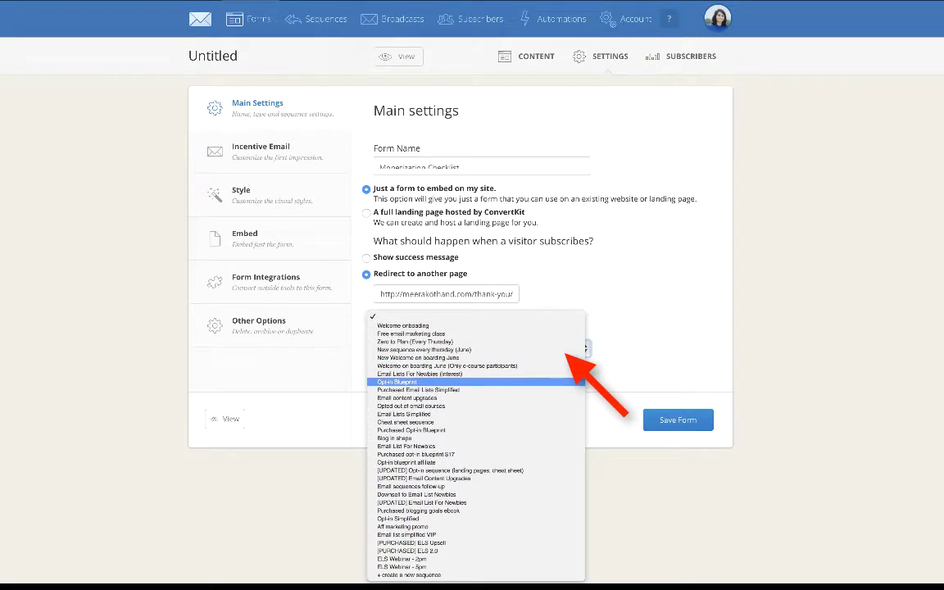
{"action": "key", "text": "Up"}
{"action": "key", "text": "Up"}
{"action": "key", "text": "Up"}
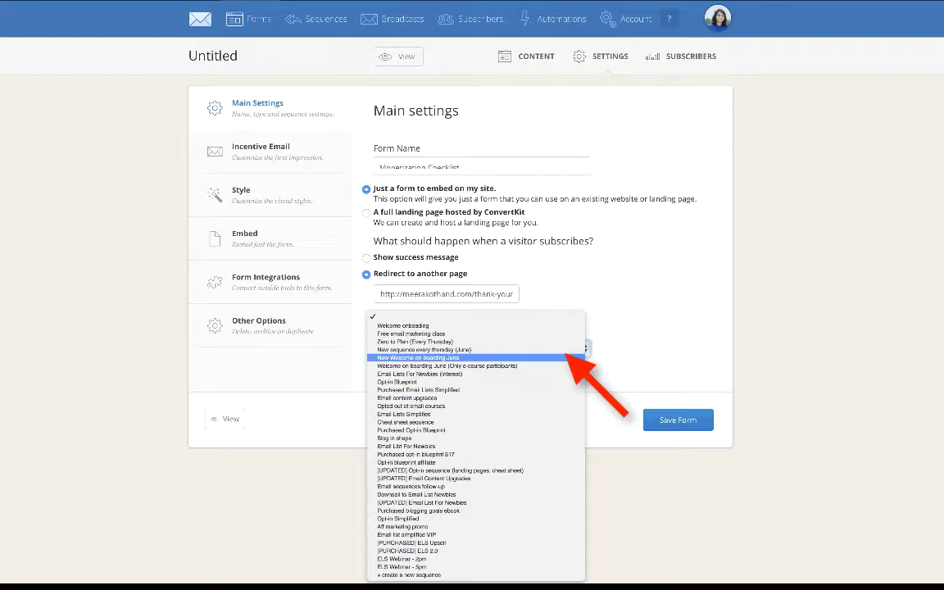
{"action": "left_click", "coordinate": [475, 358]}
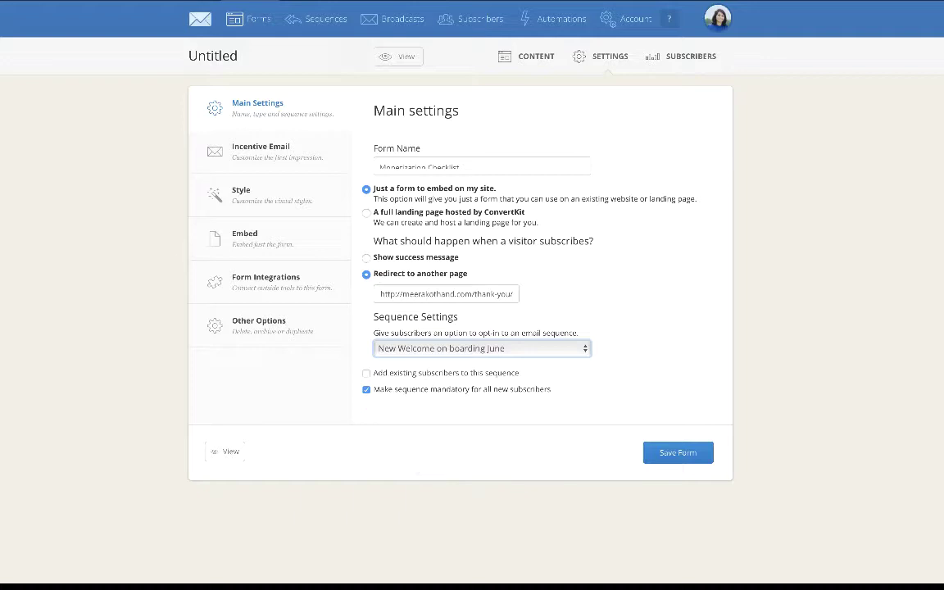
Switch the form's email sequence to "Cheat sheet sequence" and save the form
{"action": "key", "text": "space"}
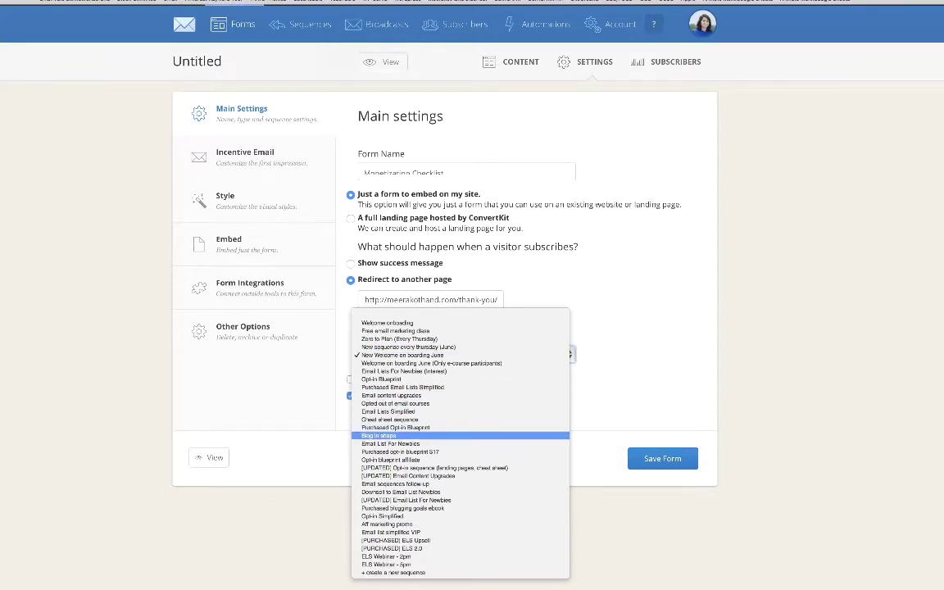
{"action": "key", "text": "Escape"}
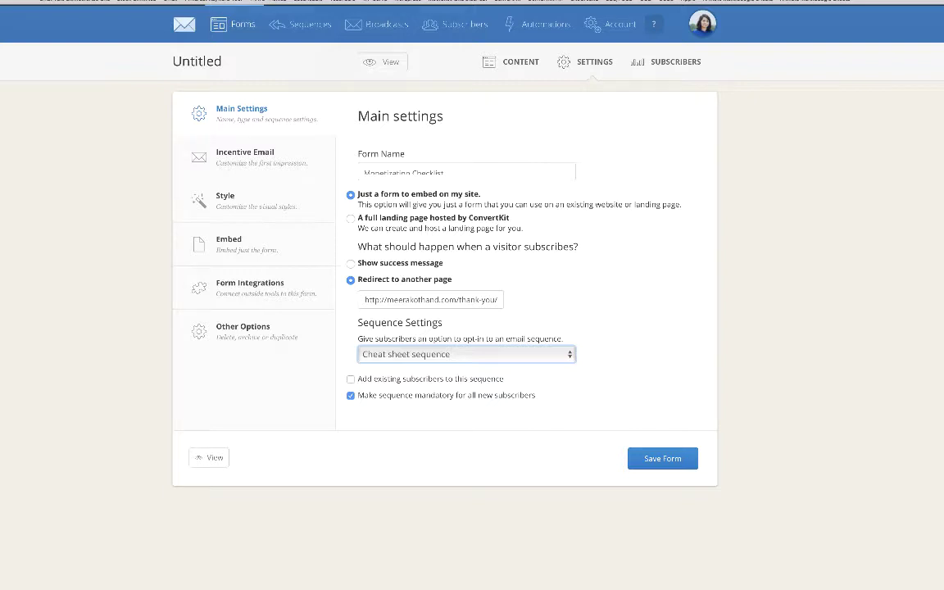
{"action": "mouse_move", "coordinate": [472, 379]}
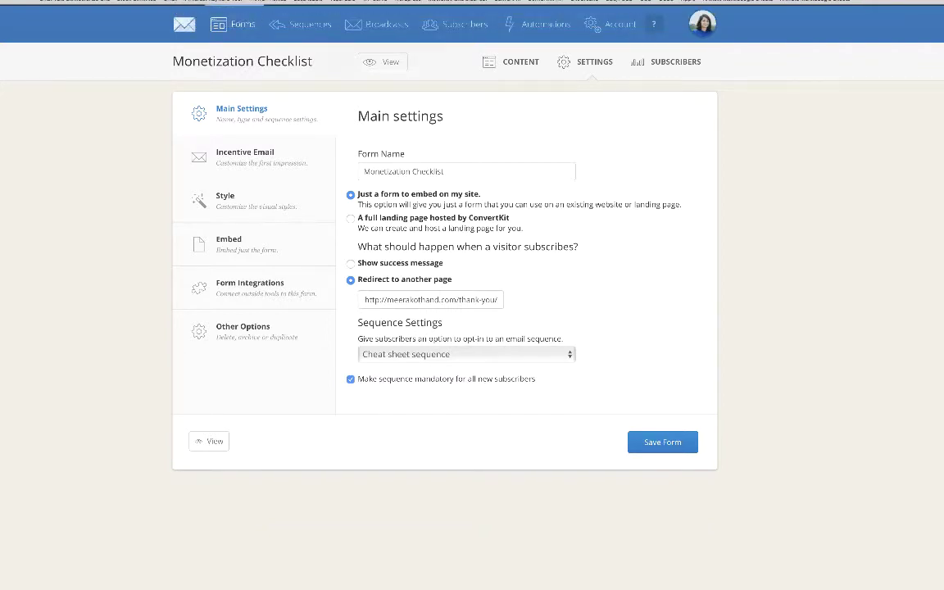
Enable auto-confirm for new members in the Incentive Email settings and highlight the email's subject and message text
{"action": "left_click", "coordinate": [245, 156]}
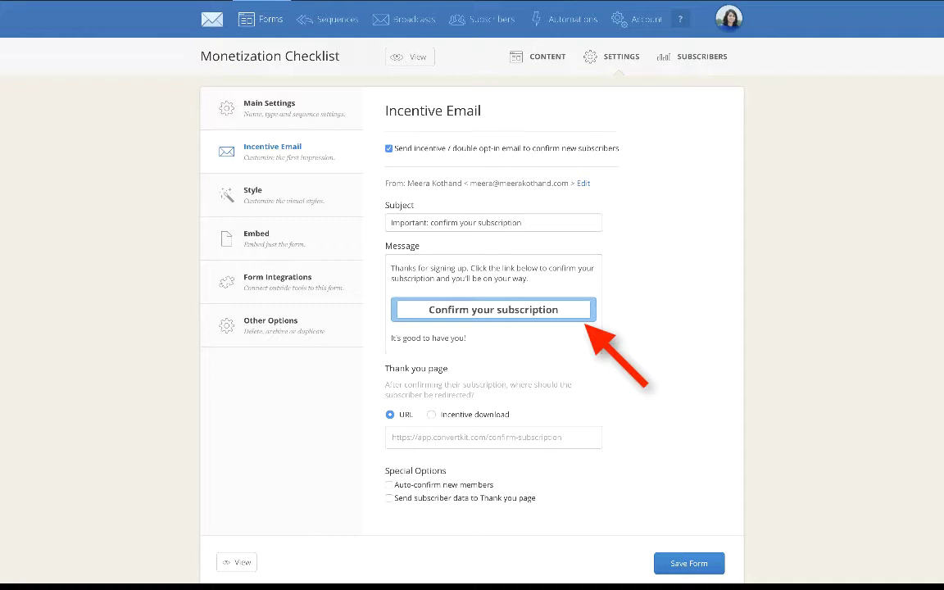
{"action": "left_click", "coordinate": [388, 484]}
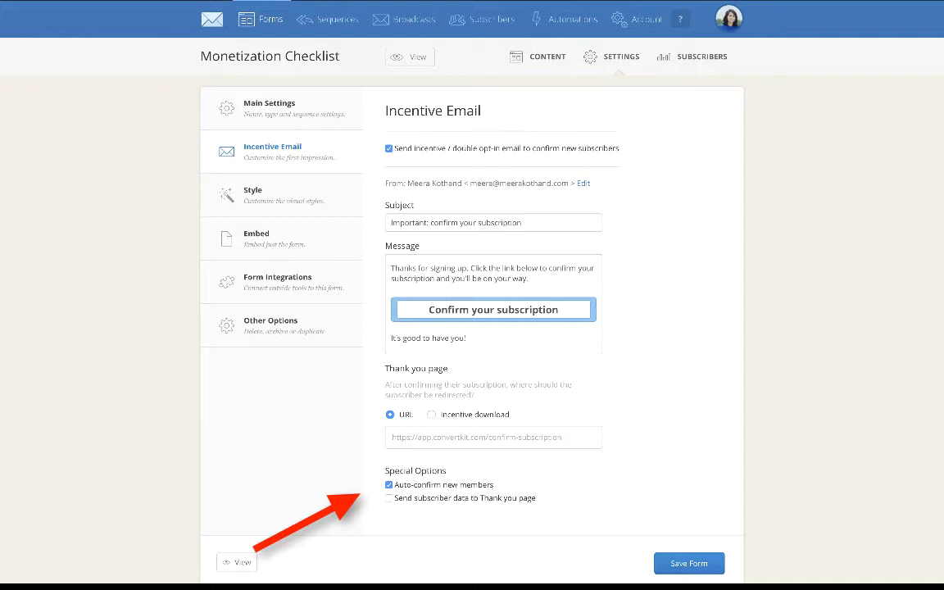
{"action": "triple_click", "coordinate": [408, 223]}
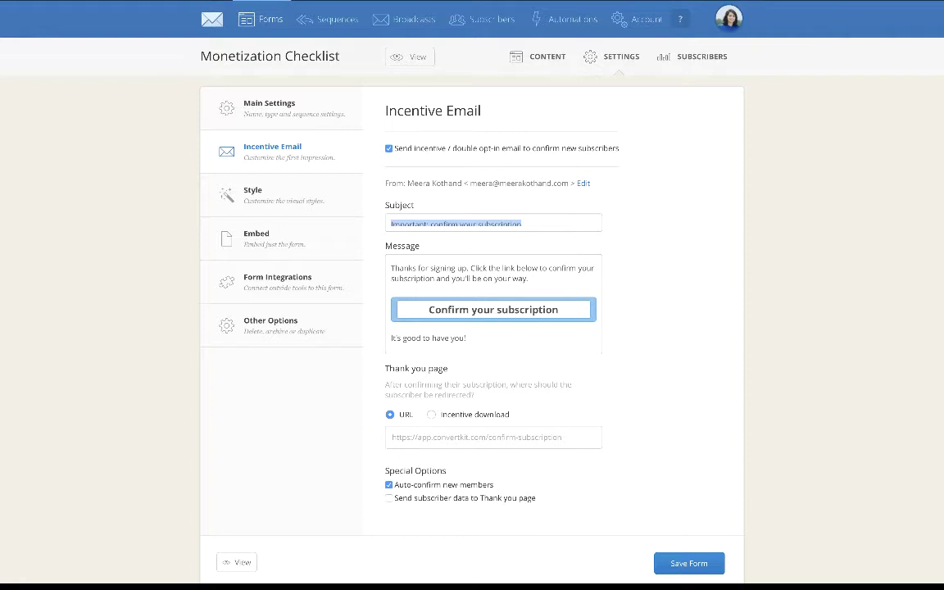
{"action": "left_click_drag", "start_coordinate": [529, 279], "coordinate": [390, 268]}
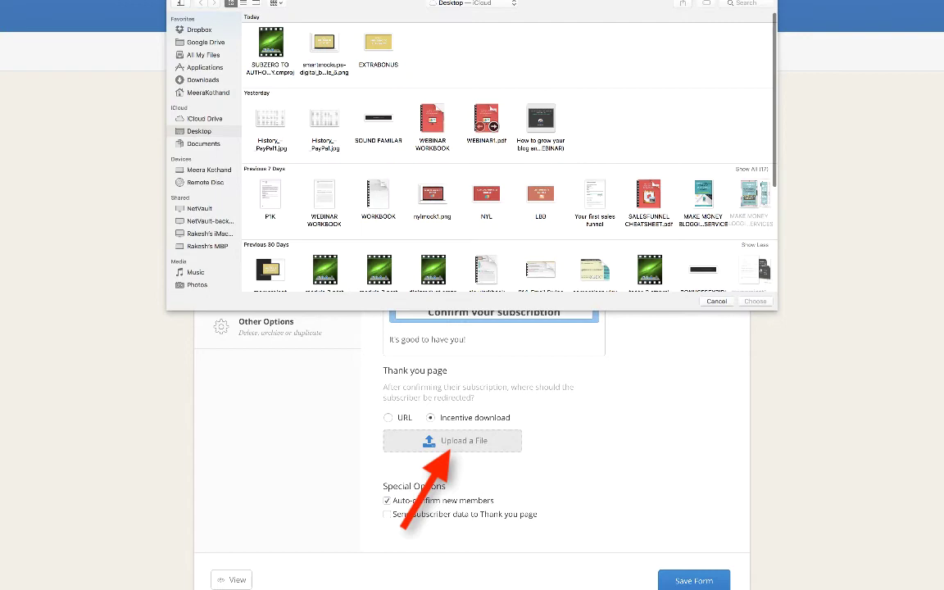
Save the form with the WEBINAR WORKBOOK file uploaded as its incentive download, and highlight the incentive email's "Confirm your subscription" text
{"action": "left_click", "coordinate": [436, 124]}
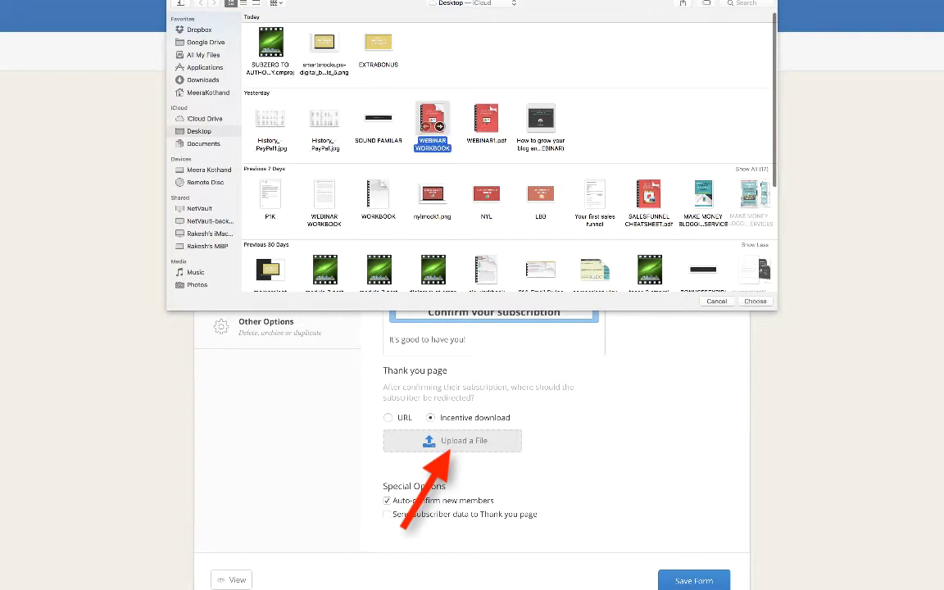
{"action": "key", "text": "Return"}
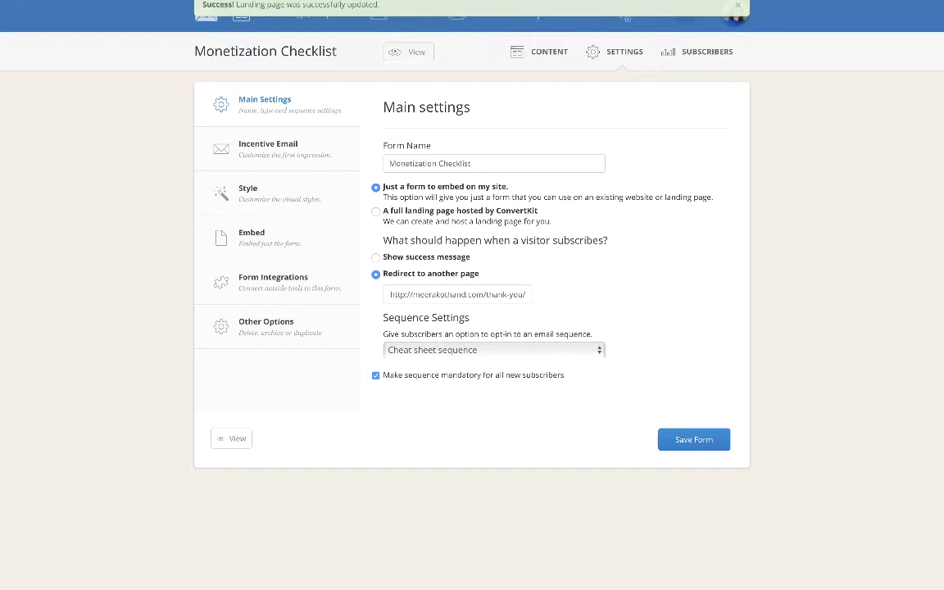
{"action": "left_click", "coordinate": [277, 149]}
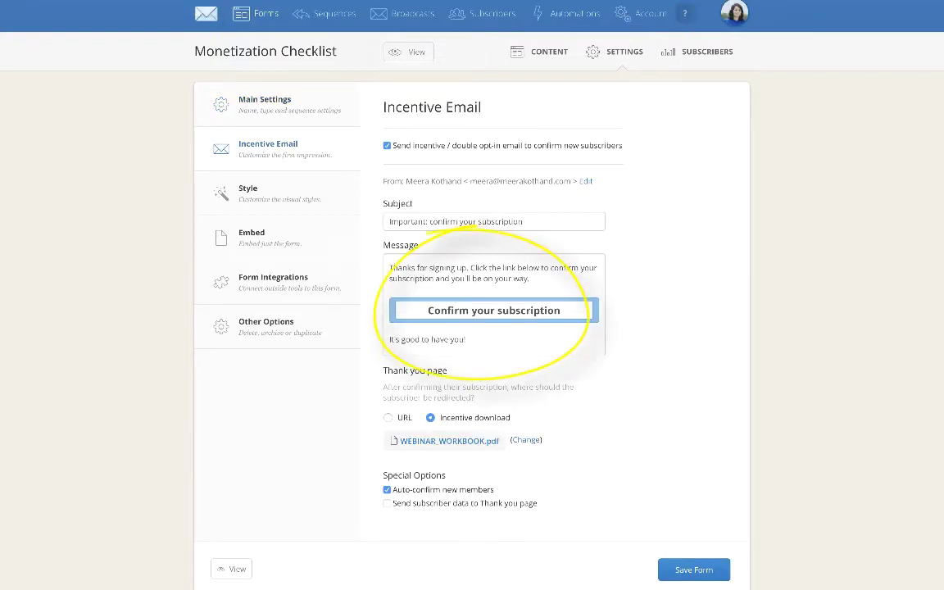
{"action": "left_click_drag", "start_coordinate": [560, 309], "coordinate": [428, 310]}
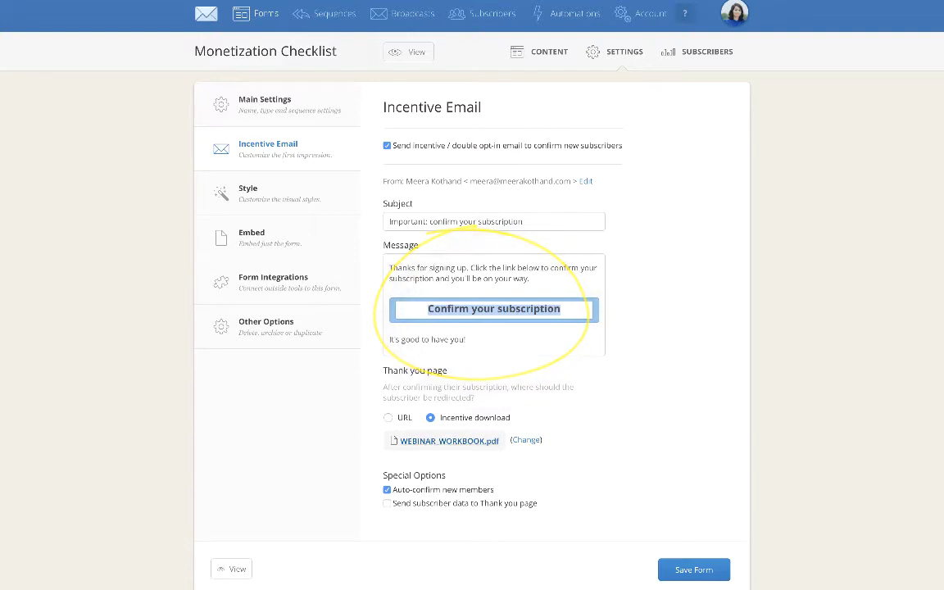
Review the form's style settings, covering layout, display type, custom CSS and what returning subscribers are shown
{"action": "left_click", "coordinate": [277, 192]}
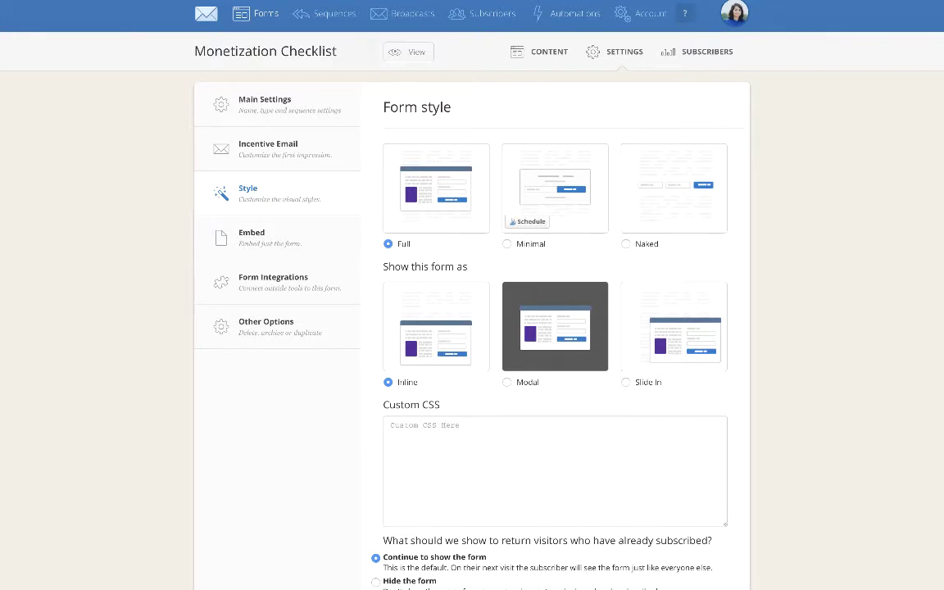
{"action": "scroll", "coordinate": [472, 328], "scroll_direction": "down", "scroll_amount": 3}
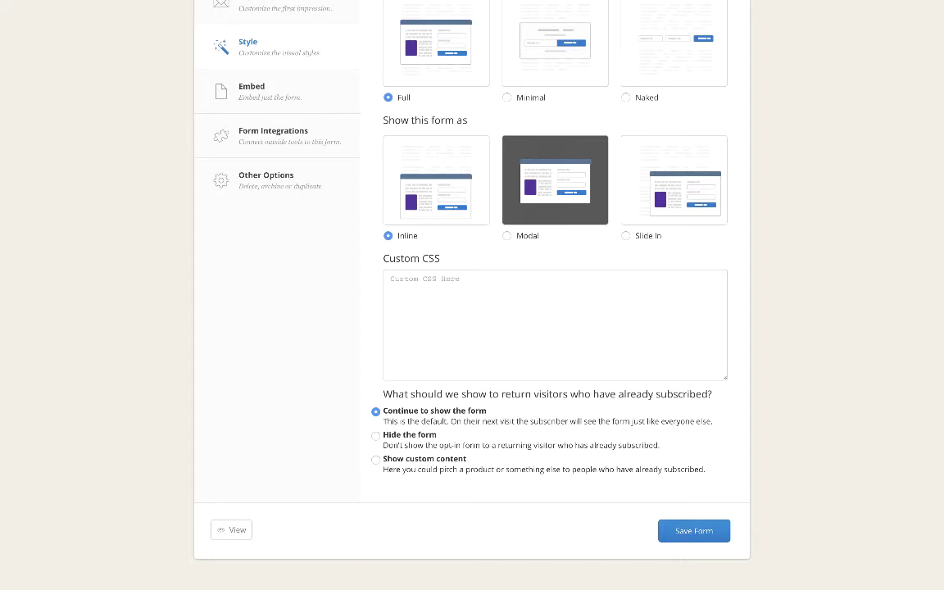
{"action": "scroll", "coordinate": [472, 328], "scroll_direction": "up", "scroll_amount": 2}
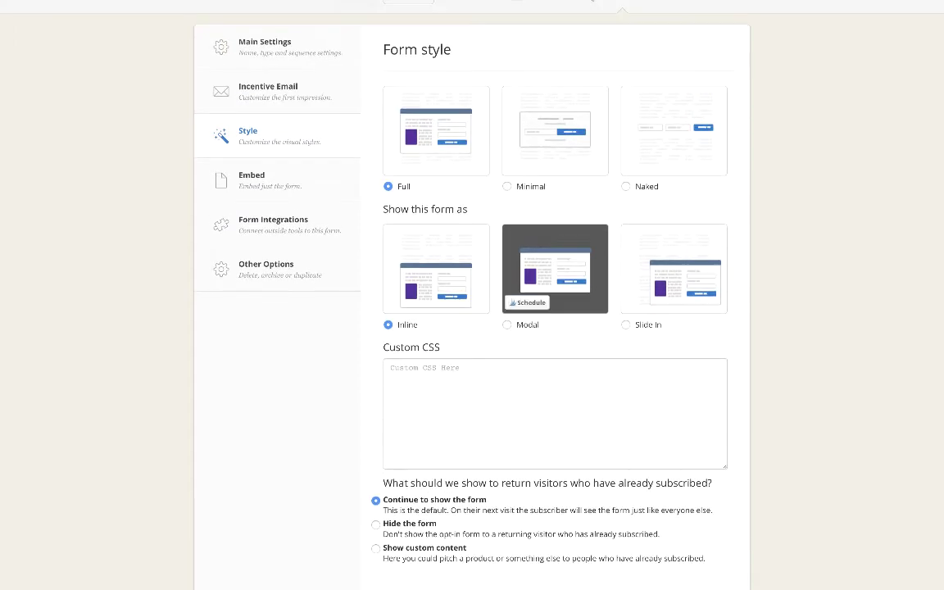
Show the form's embed options and select the one-line JavaScript embed code
{"action": "left_click", "coordinate": [251, 180]}
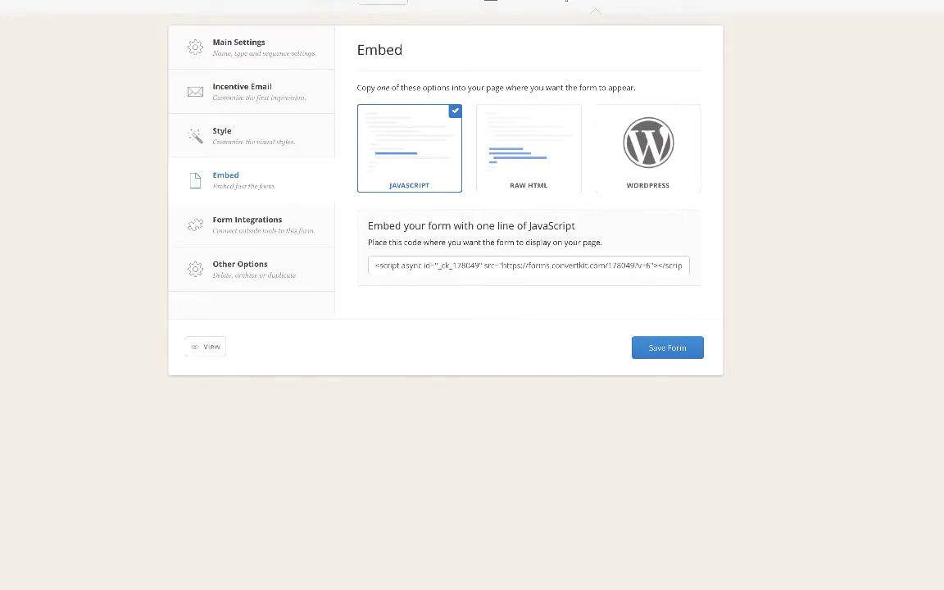
{"action": "left_click", "coordinate": [528, 266]}
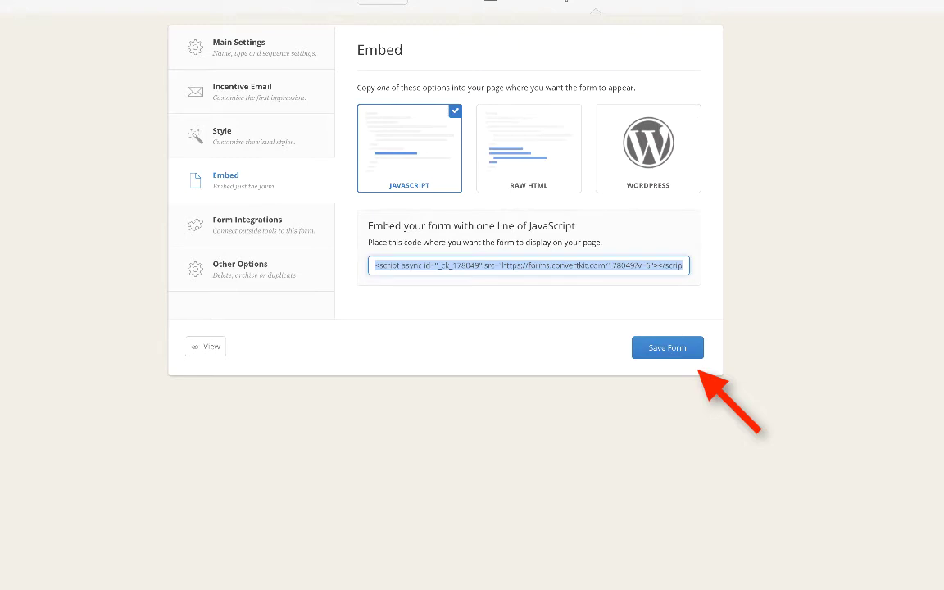
Review the form integrations and the duplicate, archive and delete options, ending back at the form's main settings
{"action": "left_click", "coordinate": [251, 224]}
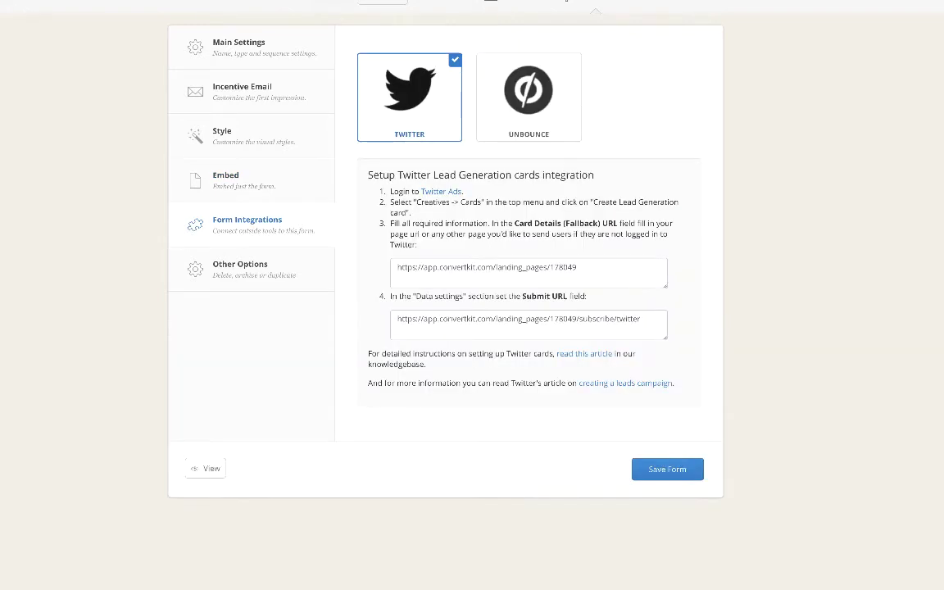
{"action": "left_click", "coordinate": [251, 269]}
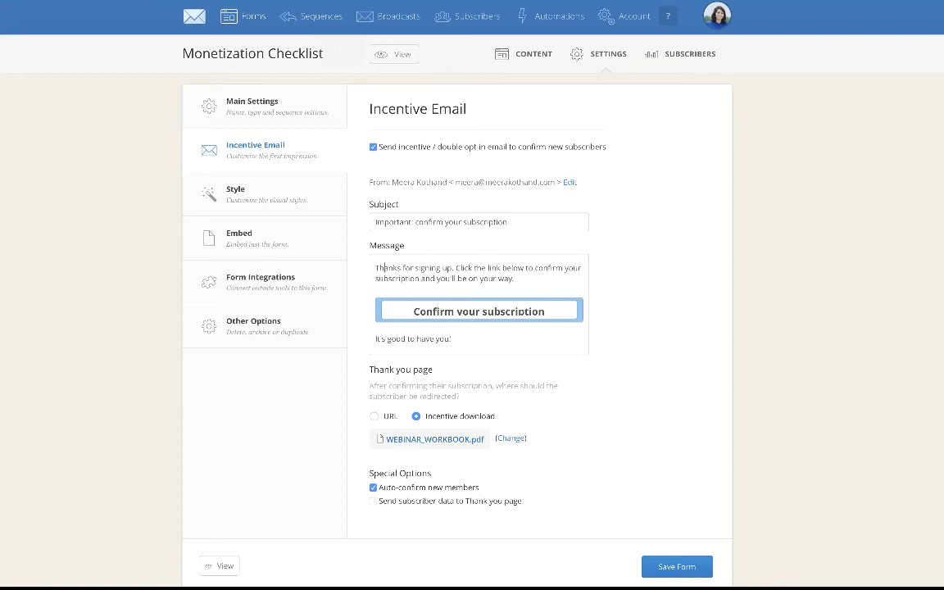
{"action": "left_click", "coordinate": [264, 327]}
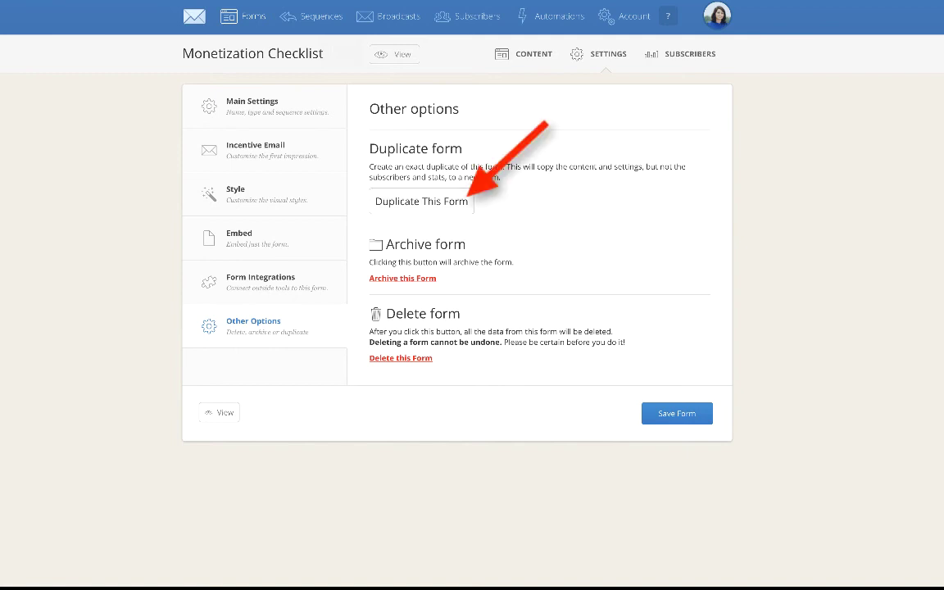
{"action": "left_click", "coordinate": [264, 106]}
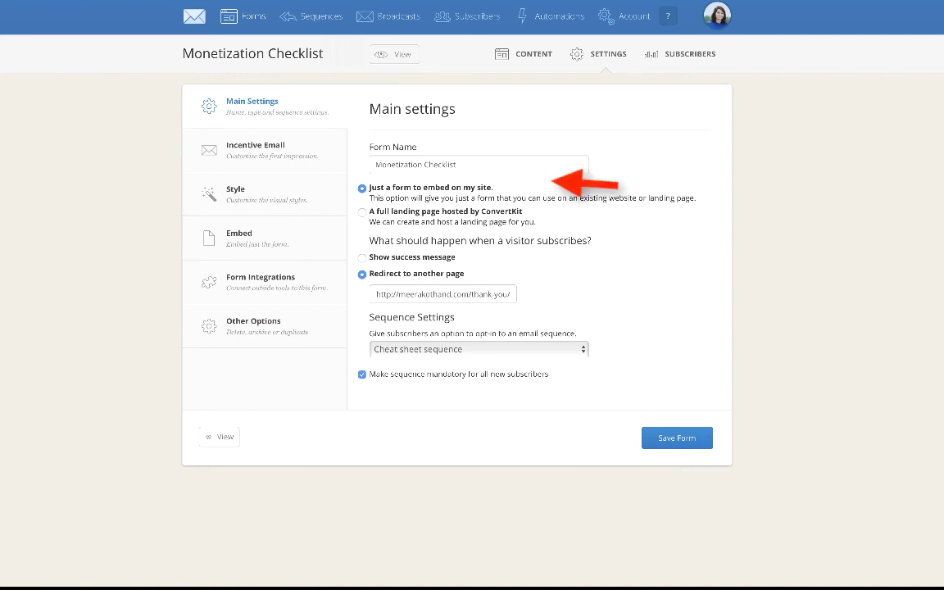